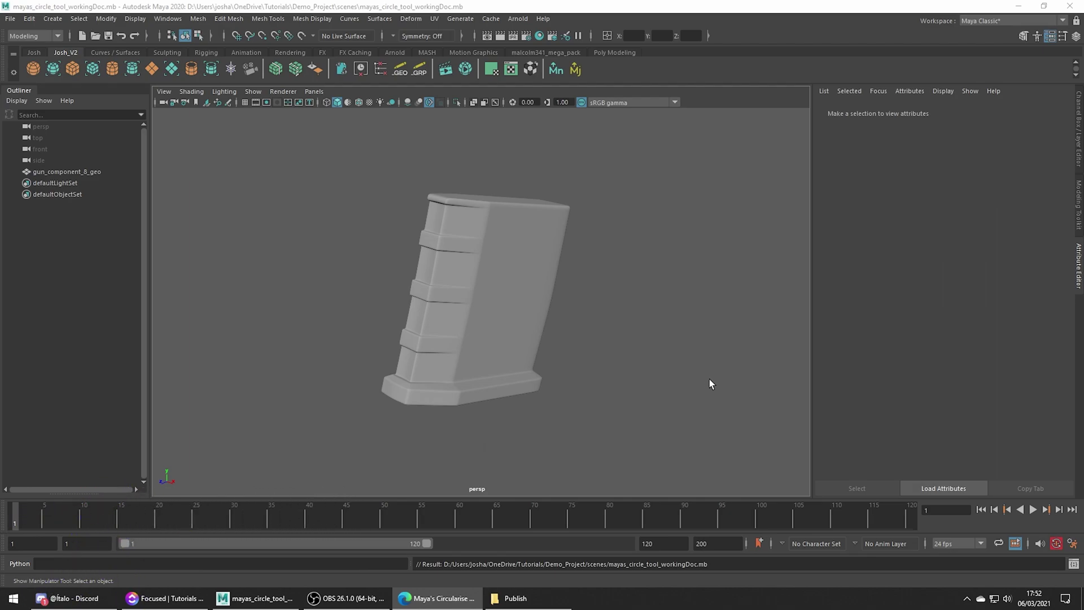
Step: Select a 3x3 block of faces on the magazine's flat side and bring up the face marking menu
click(526, 305)
scroll(529, 297, up, 2)
scroll(536, 283, up, 2)
right_drag(543, 268, 536, 287)
scroll(534, 274, up, 3)
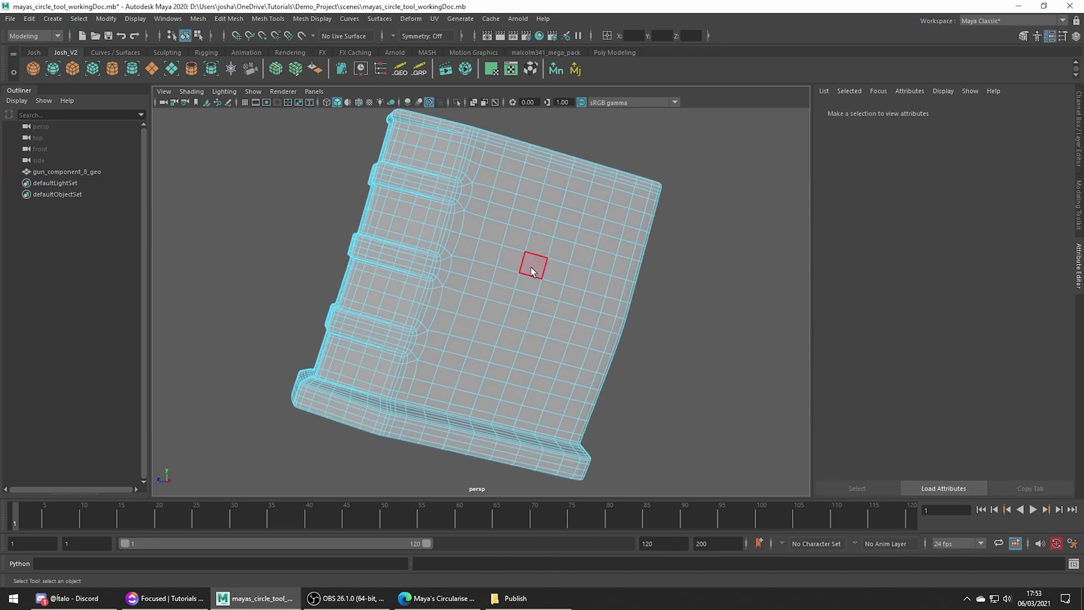
mouse_move(533, 270)
mouse_down()
mouse_move(563, 247)
mouse_move(516, 243)
mouse_move(505, 279)
mouse_move(541, 287)
mouse_move(551, 274)
mouse_move(536, 272)
mouse_up()
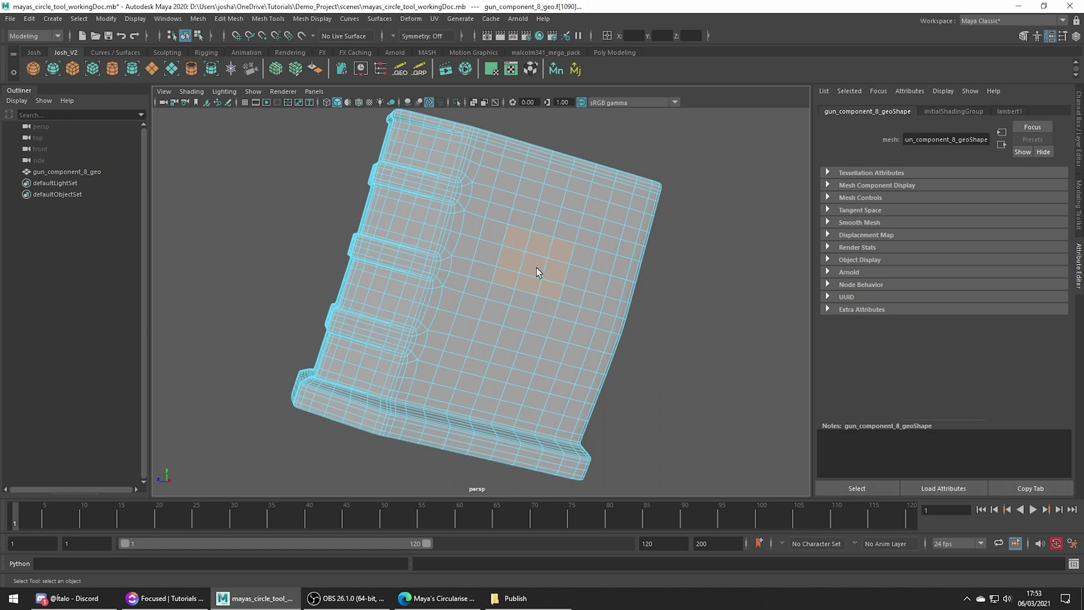
click(232, 18)
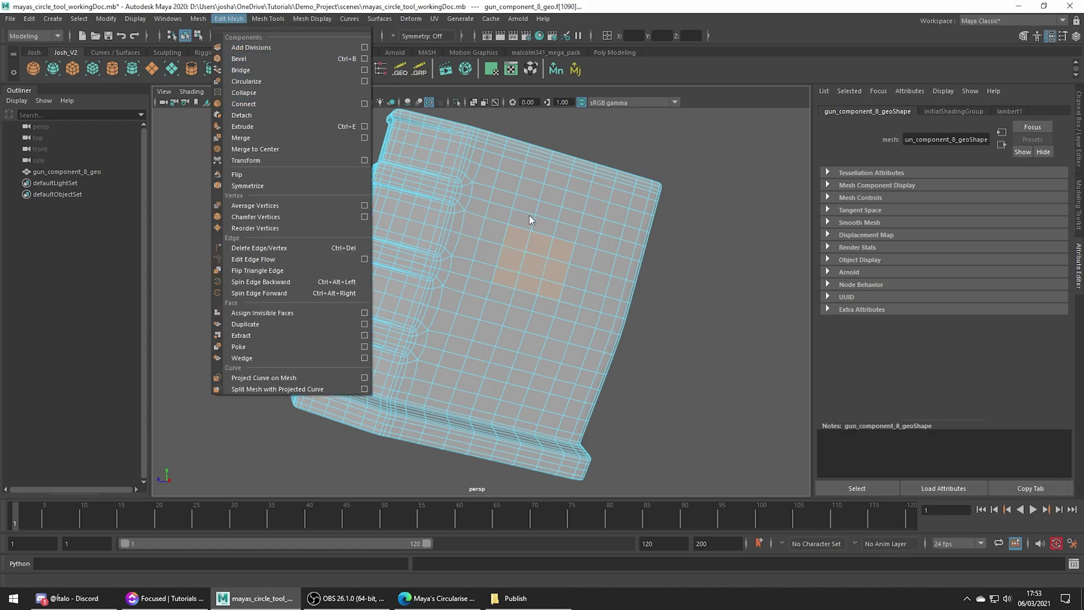
shift+right_click(596, 240)
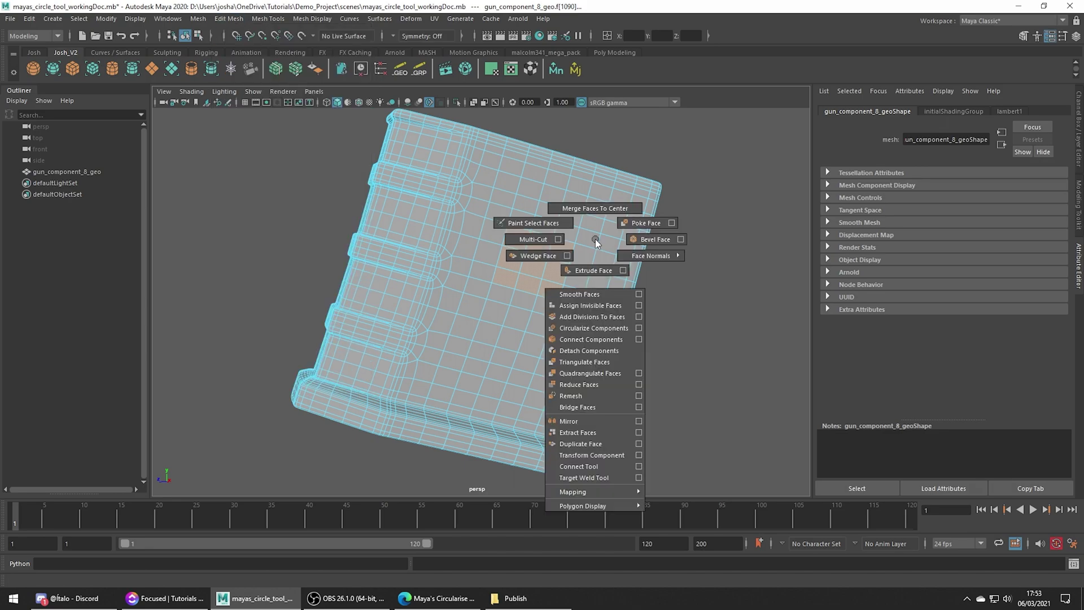
Step: Apply Circularize Components to the face block, view it unsmoothed, and reset Normal Offset to 0
click(614, 326)
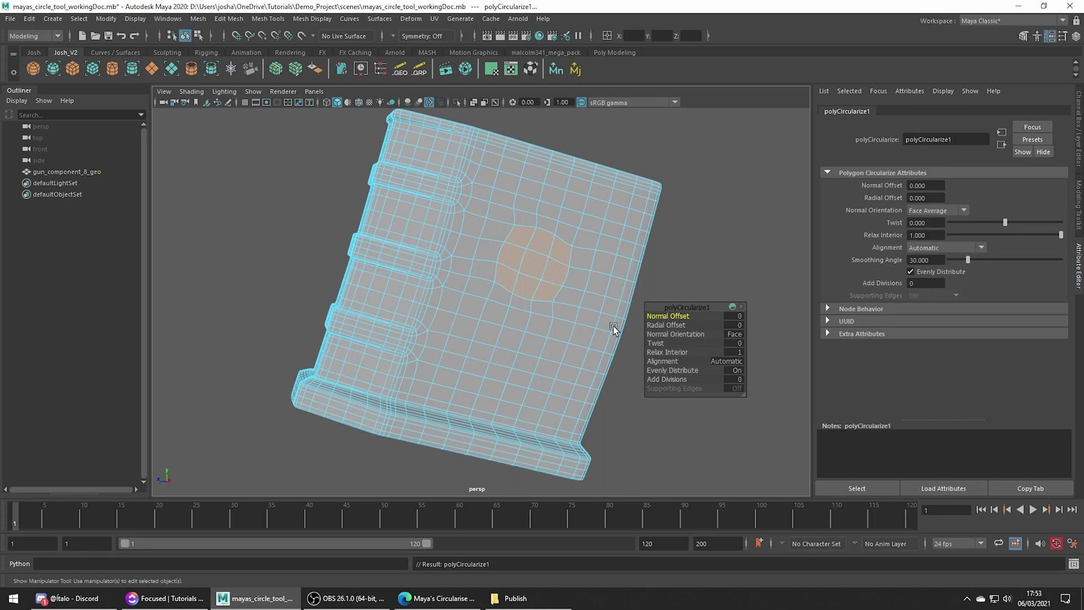
key(1)
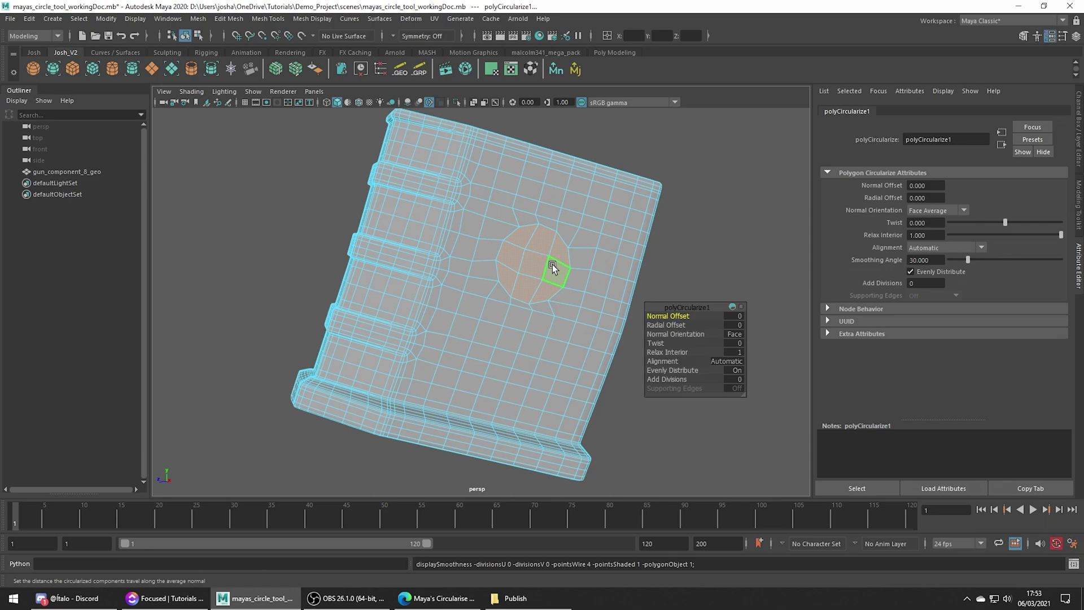
alt+drag(552, 264, 616, 280)
middle_drag(658, 314, 680, 318)
click(733, 317)
text(0)
key(Return)
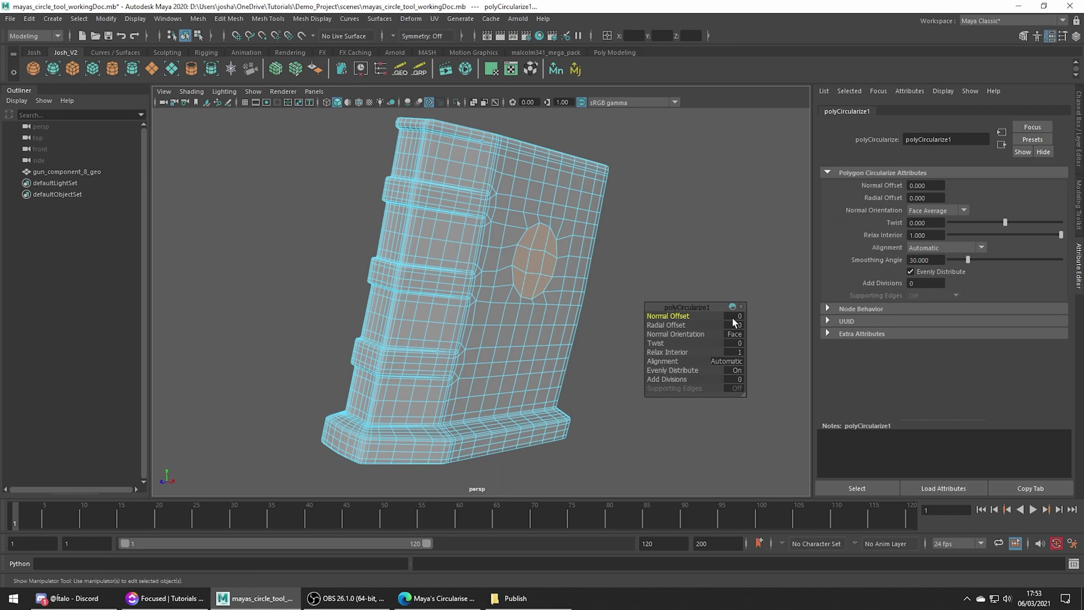
Step: In polyCircularize1, drag Radial Offset to -0.02 and switch Normal Orientation to Edge Loop
click(666, 325)
mouse_move(678, 324)
middle_down()
mouse_move(712, 325)
mouse_move(654, 316)
mouse_move(680, 320)
middle_up()
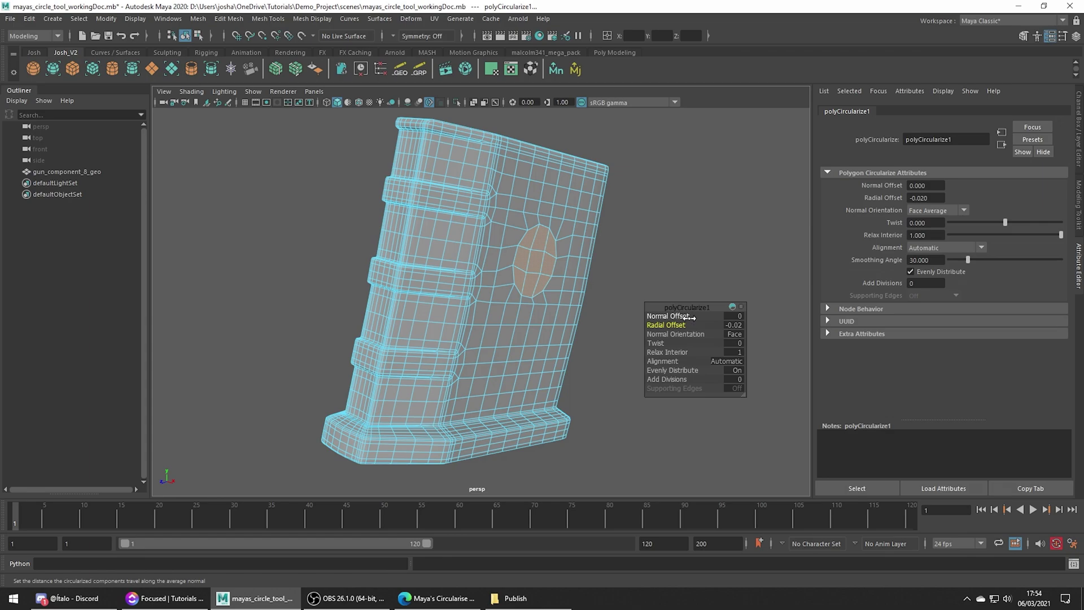
click(734, 335)
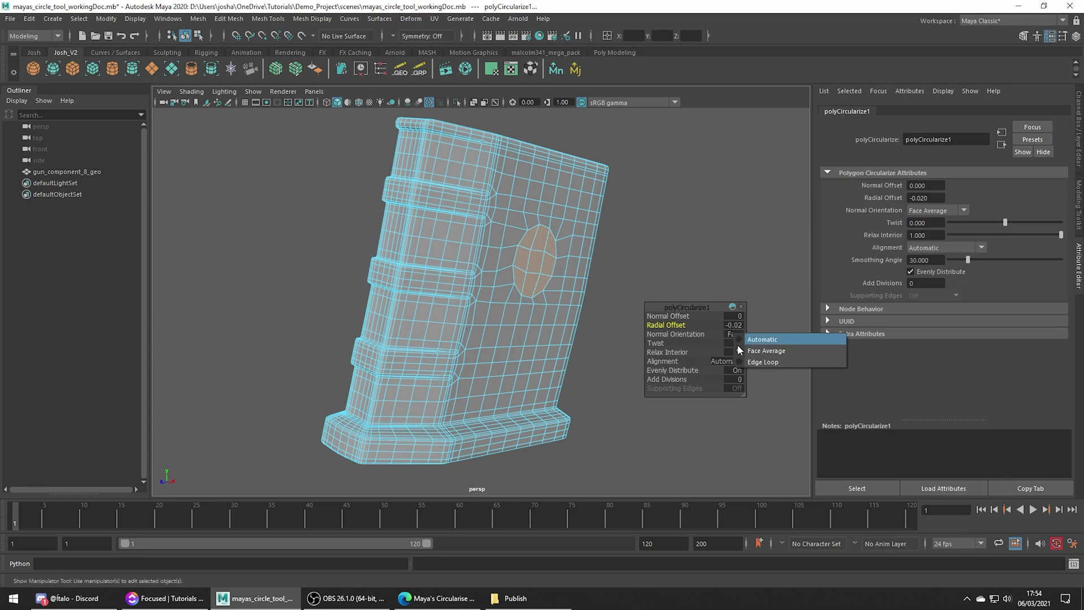
click(742, 360)
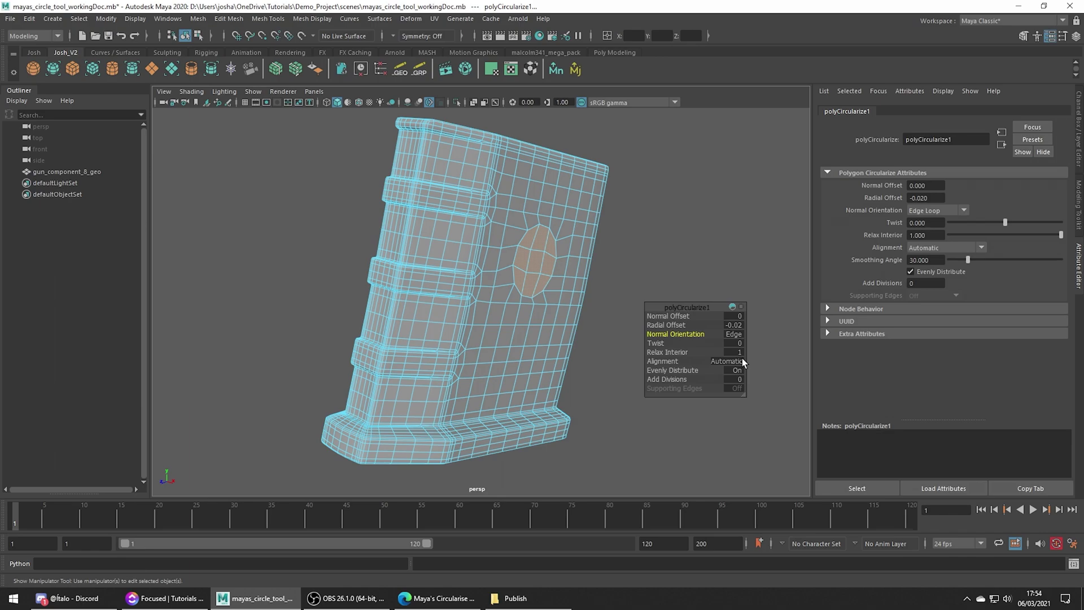
Step: Switch Normal Orientation back to Face Average and set the patch's Twist to 5.74
click(742, 355)
click(746, 353)
alt+drag(627, 319, 546, 283)
click(657, 343)
middle_drag(573, 321, 561, 328)
middle_drag(870, 383, 898, 388)
Step: Try adjusting Relax Interior on the patch, then drop it back to 0
key(Down)
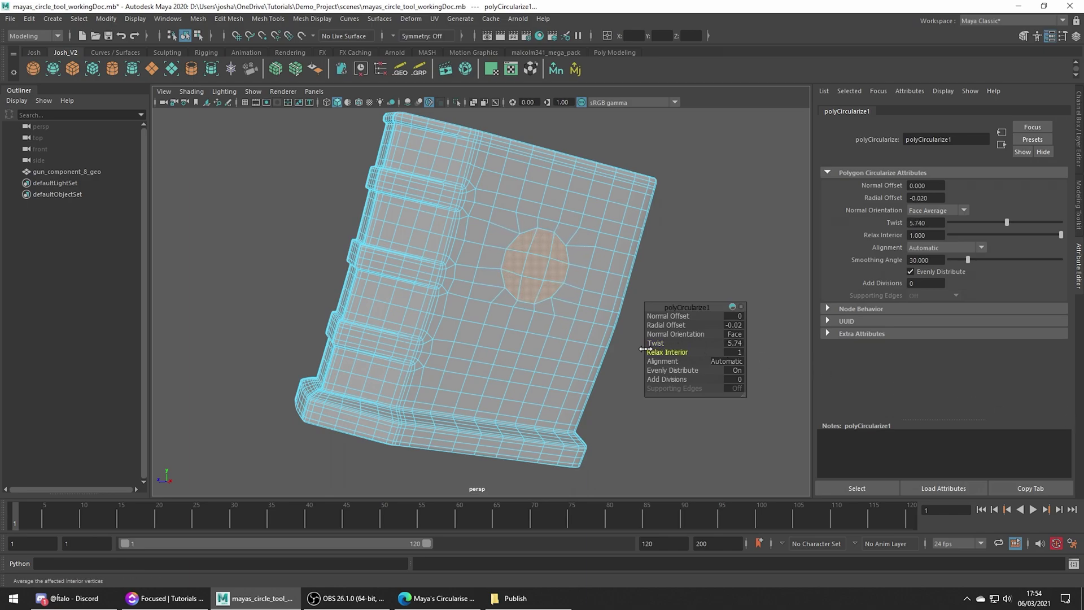
mouse_move(531, 330)
middle_down()
mouse_move(762, 361)
mouse_move(721, 356)
middle_up()
mouse_move(647, 351)
middle_down()
mouse_move(827, 363)
mouse_move(711, 347)
middle_up()
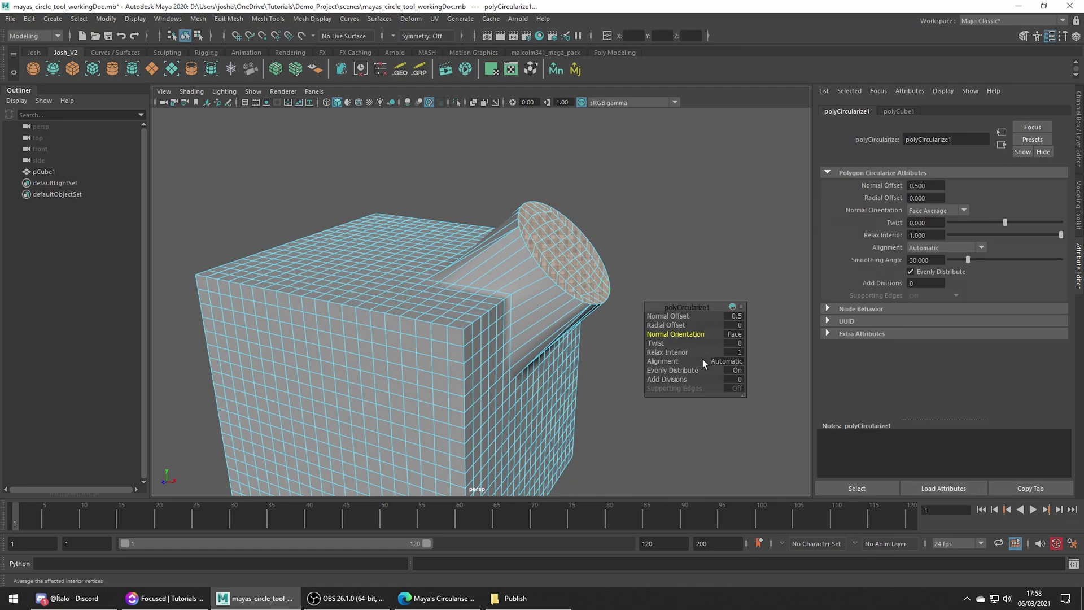
click(726, 361)
click(734, 365)
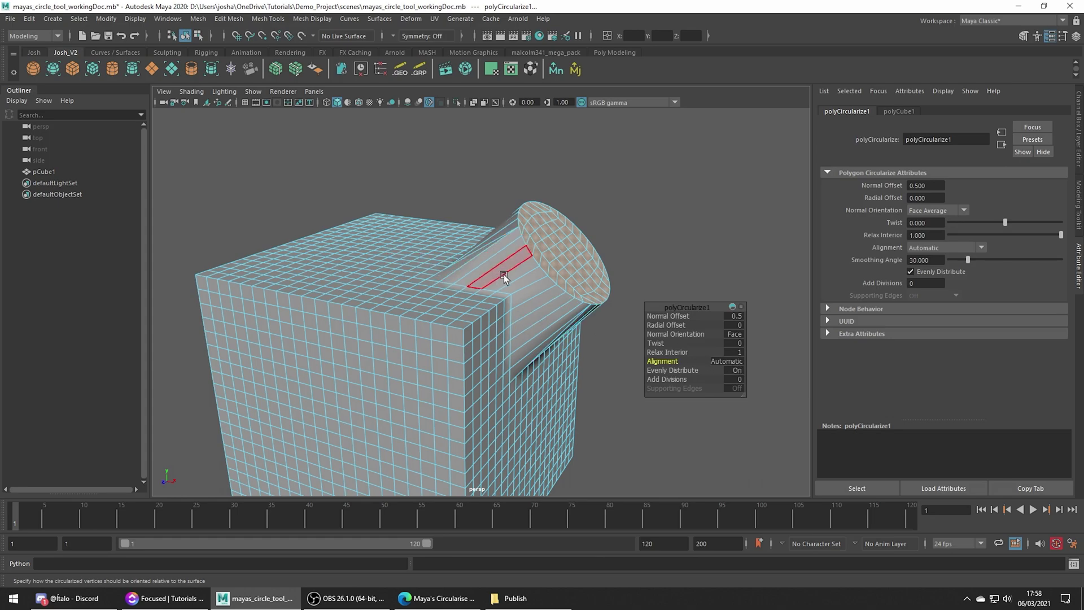
alt+drag(590, 308, 423, 235)
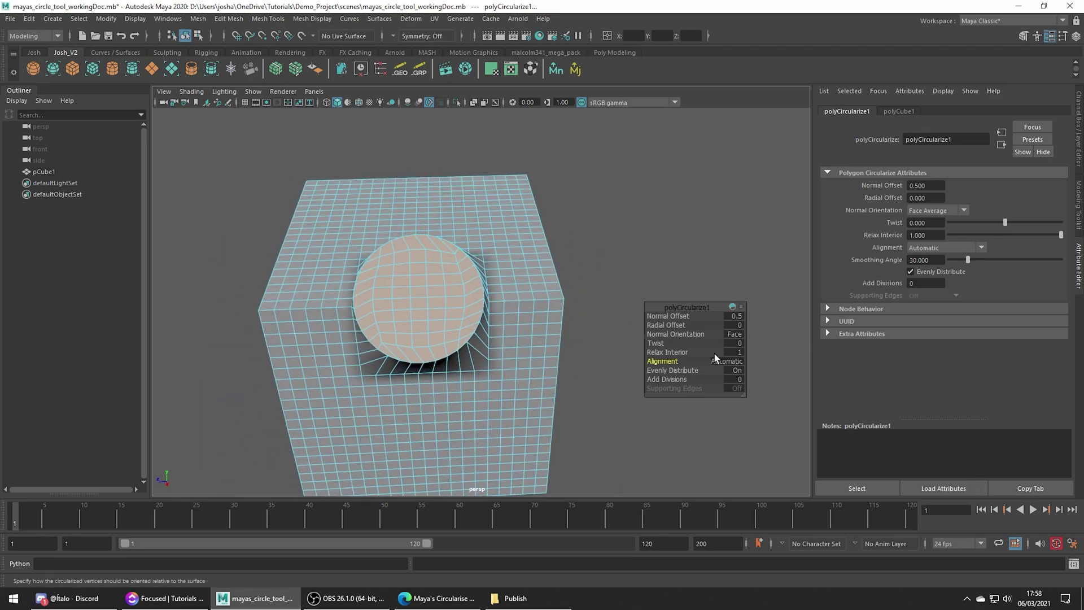
click(731, 362)
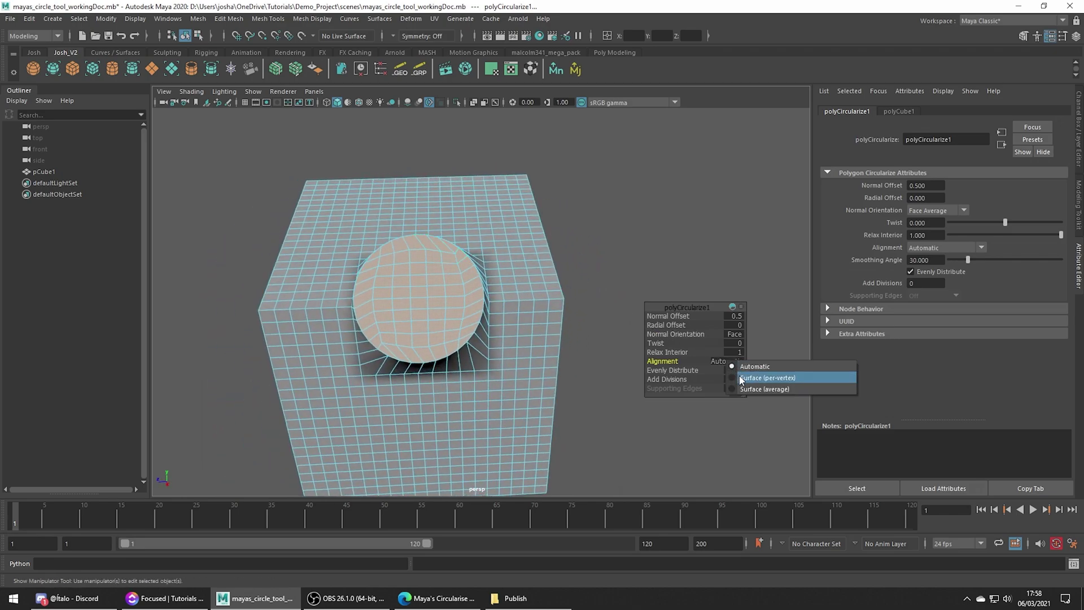
key(Escape)
click(672, 369)
middle_drag(672, 368, 653, 367)
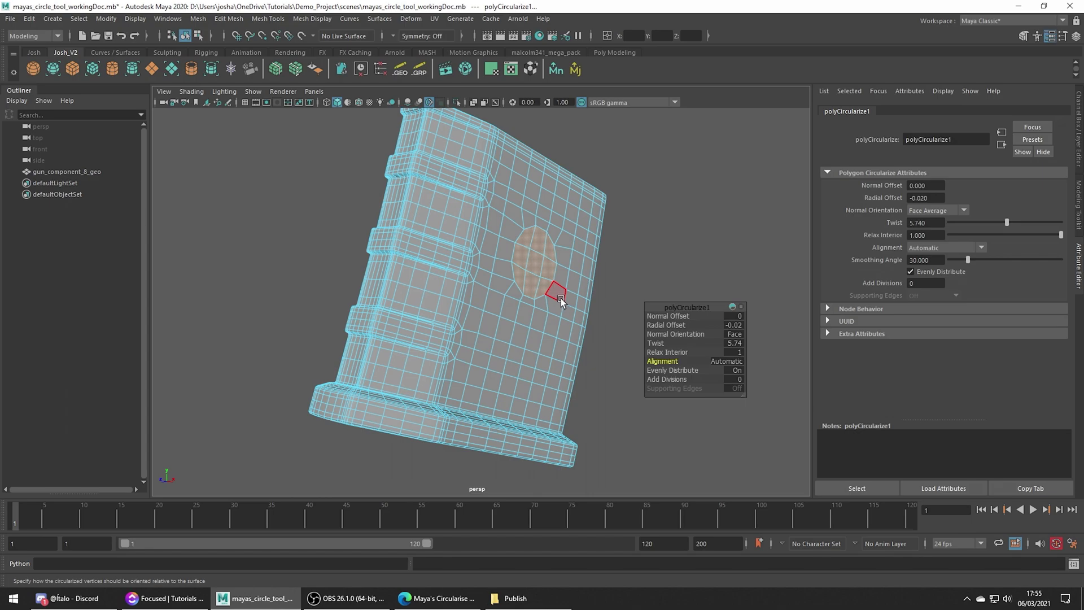
Step: Turn on Evenly Distribute and set Add Divisions to 2 on the framed circular patch
alt+drag(570, 300, 590, 314)
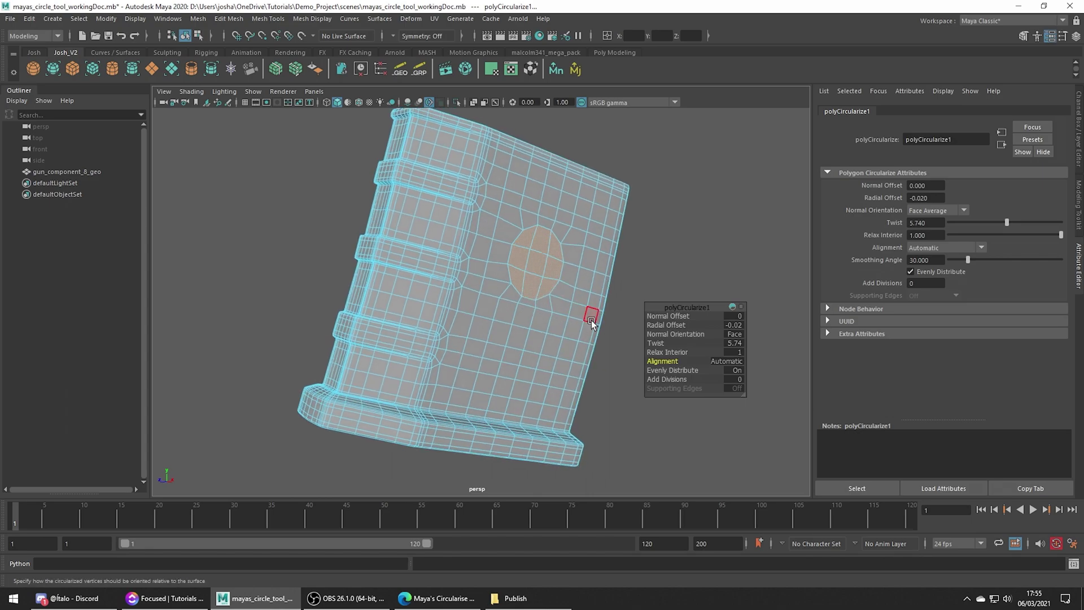
click(695, 370)
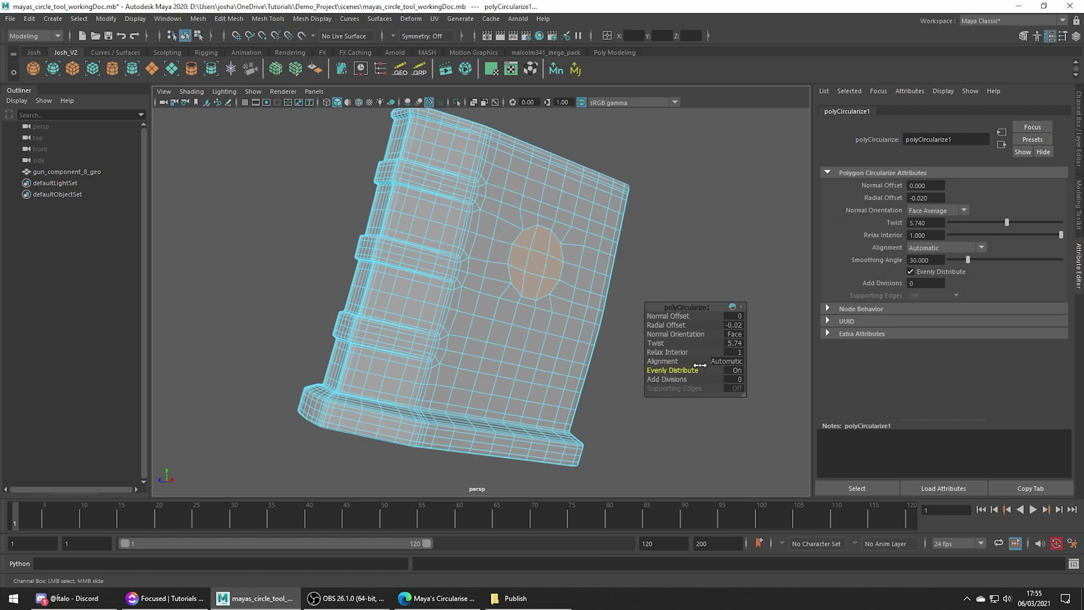
middle_drag(740, 372, 764, 374)
key(f)
alt+drag(554, 244, 523, 243)
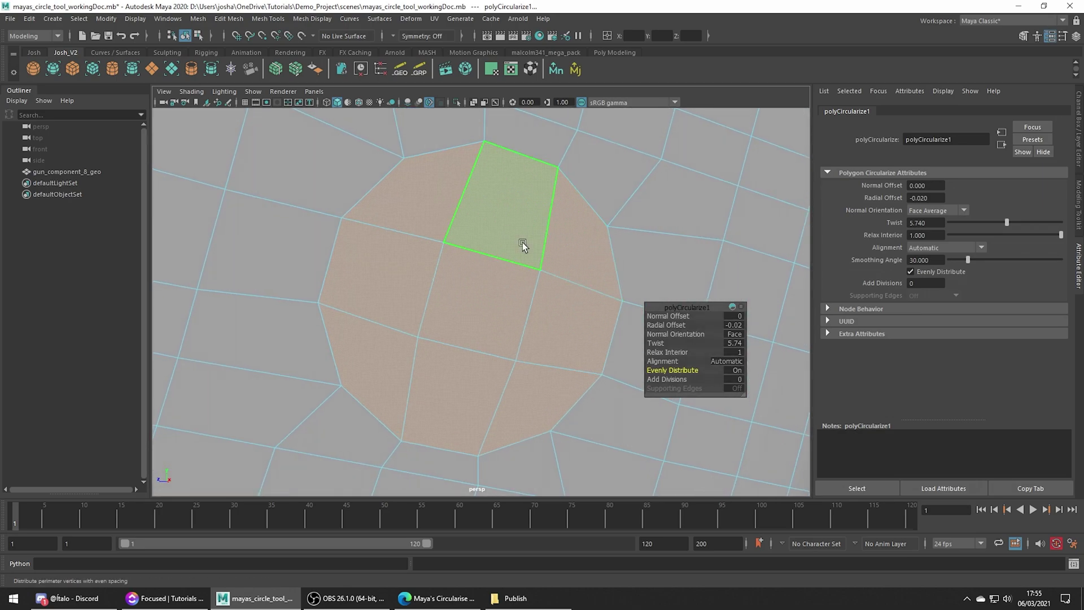
click(655, 379)
mouse_move(655, 379)
middle_down()
mouse_move(691, 379)
mouse_move(649, 376)
mouse_move(671, 375)
middle_up()
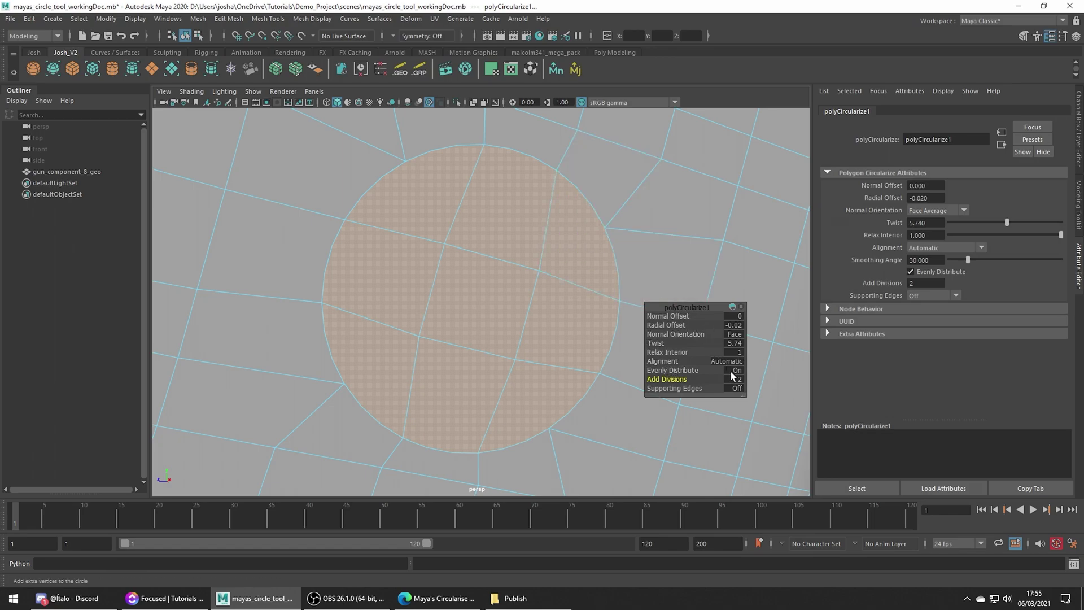
click(737, 387)
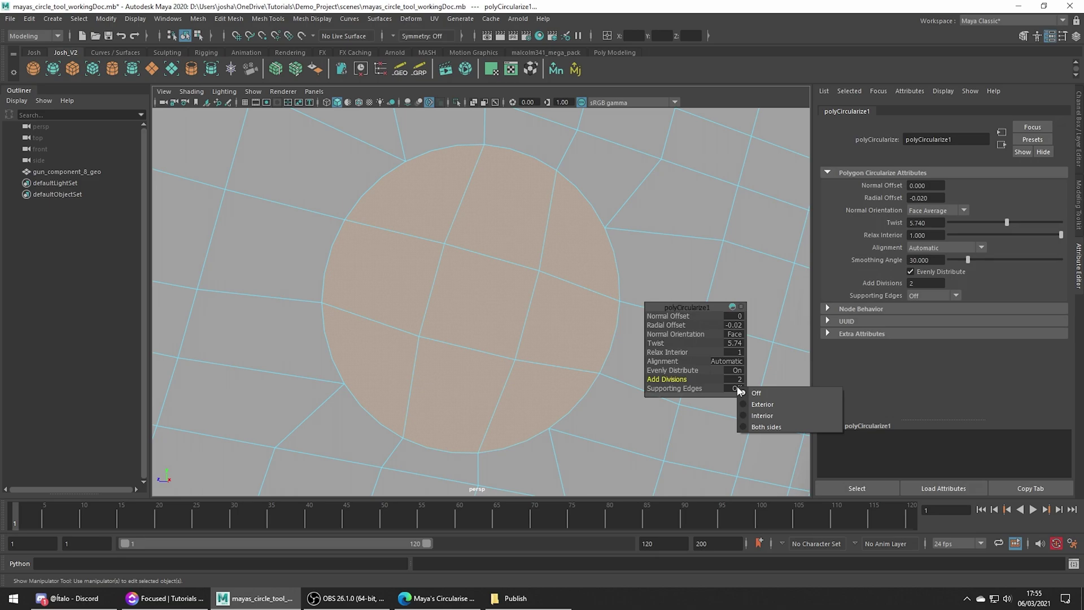
click(750, 416)
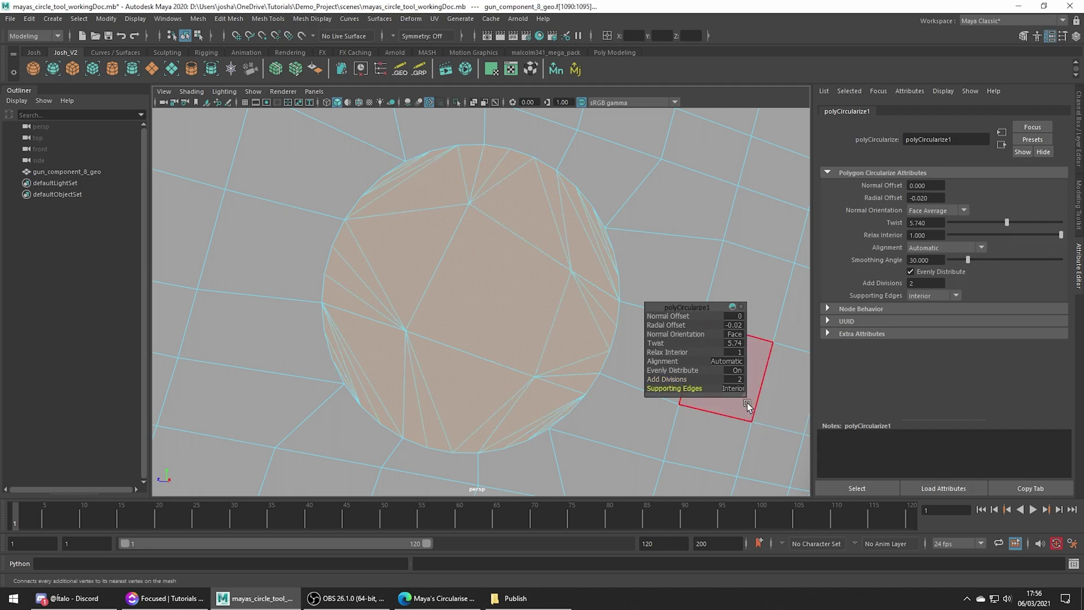
click(743, 389)
click(747, 405)
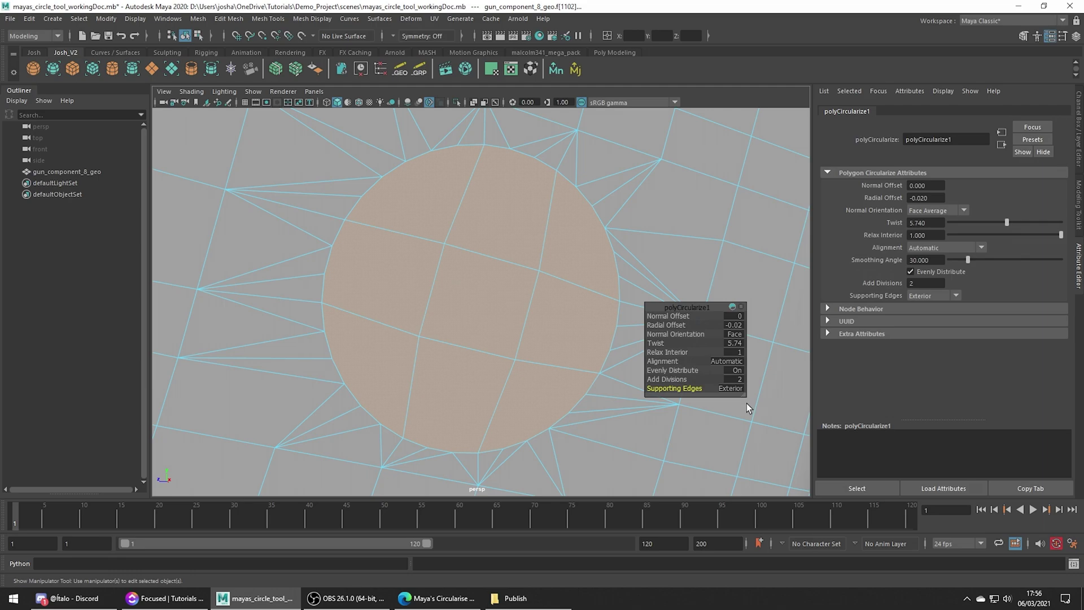
click(734, 388)
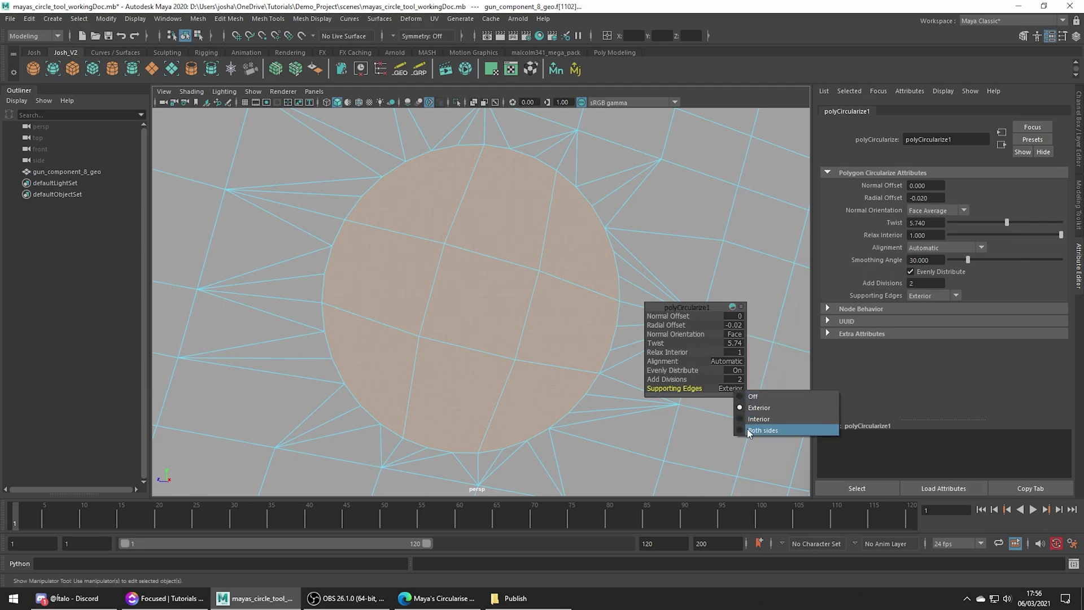
click(747, 428)
click(738, 389)
click(746, 394)
click(668, 316)
click(670, 325)
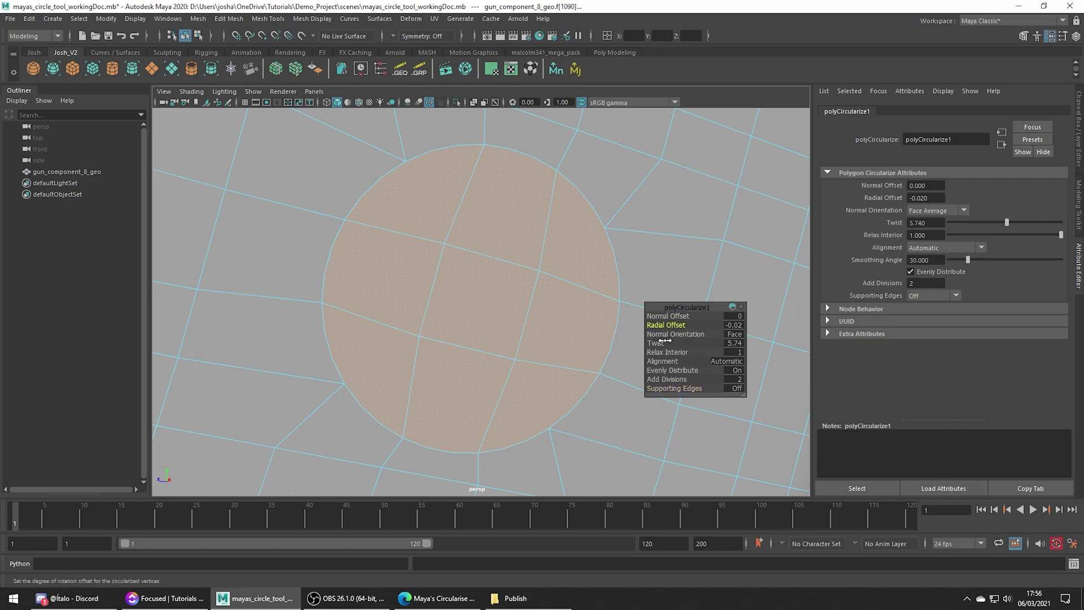
click(663, 344)
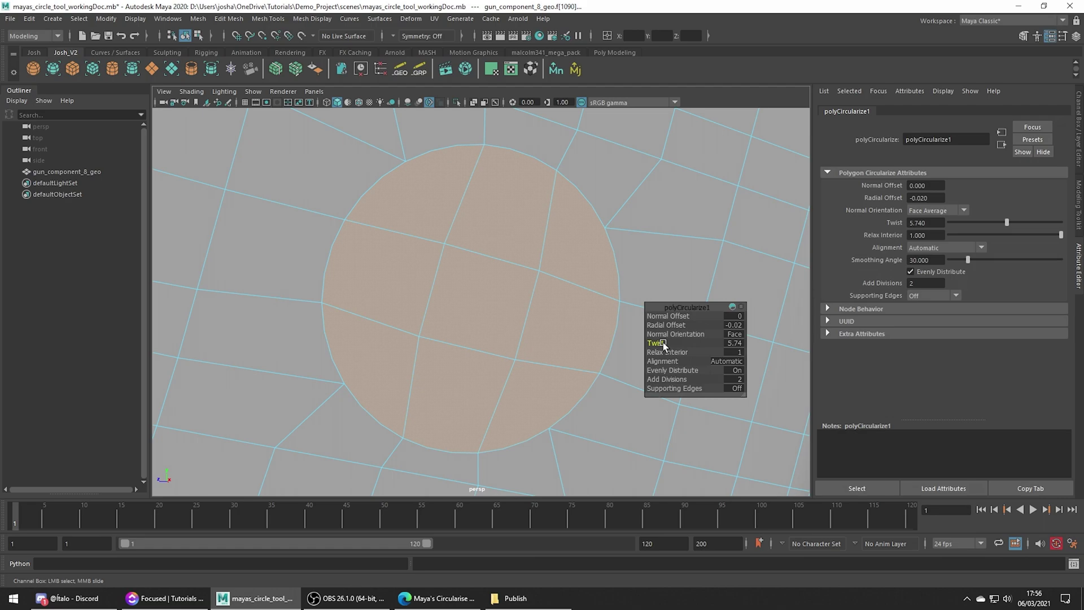
Step: Zoom out, return to Object Mode, and deselect the magazine to show the finished part
scroll(572, 310, down, 5)
alt+drag(572, 311, 511, 370)
right_drag(476, 320, 531, 267)
click(600, 285)
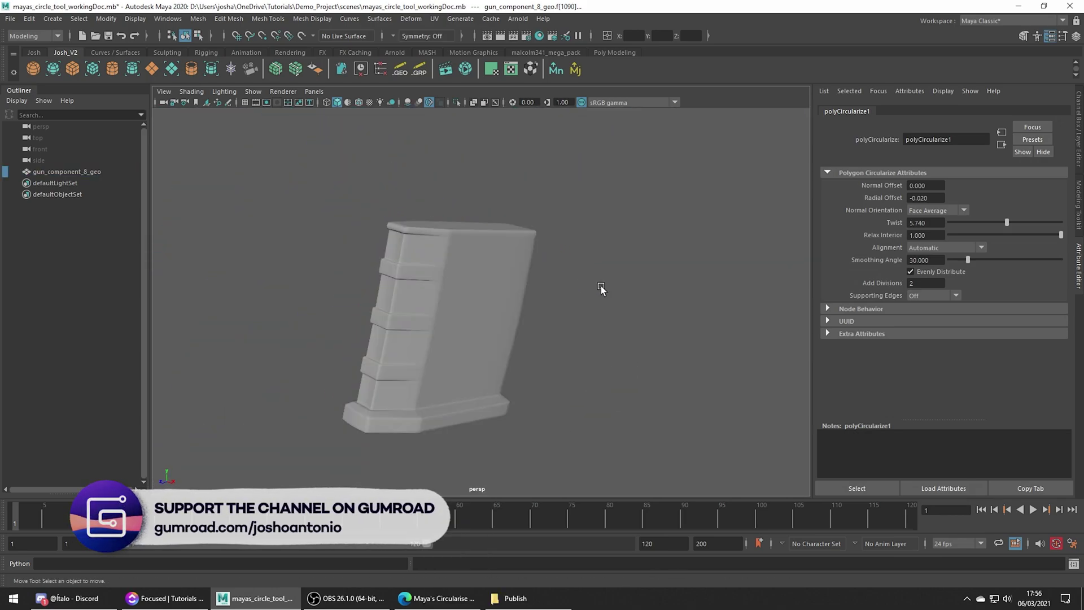